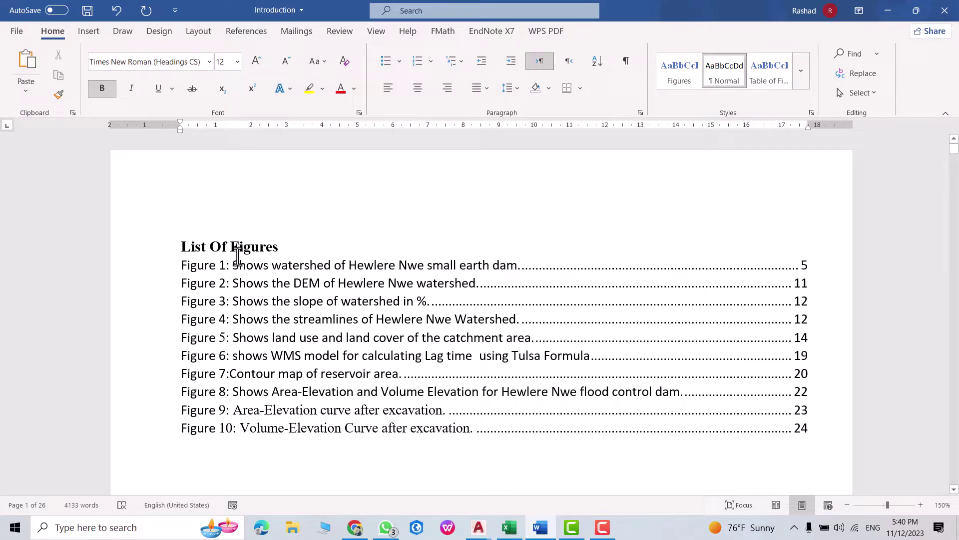
scroll(254, 262, down, 5)
scroll(317, 275, down, 3)
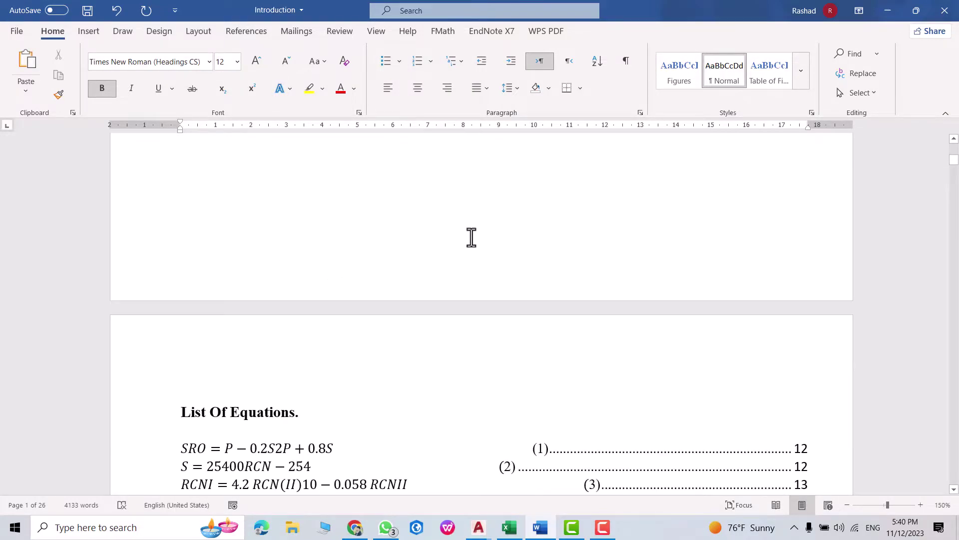
scroll(433, 257, down, 2)
scroll(220, 262, down, 1)
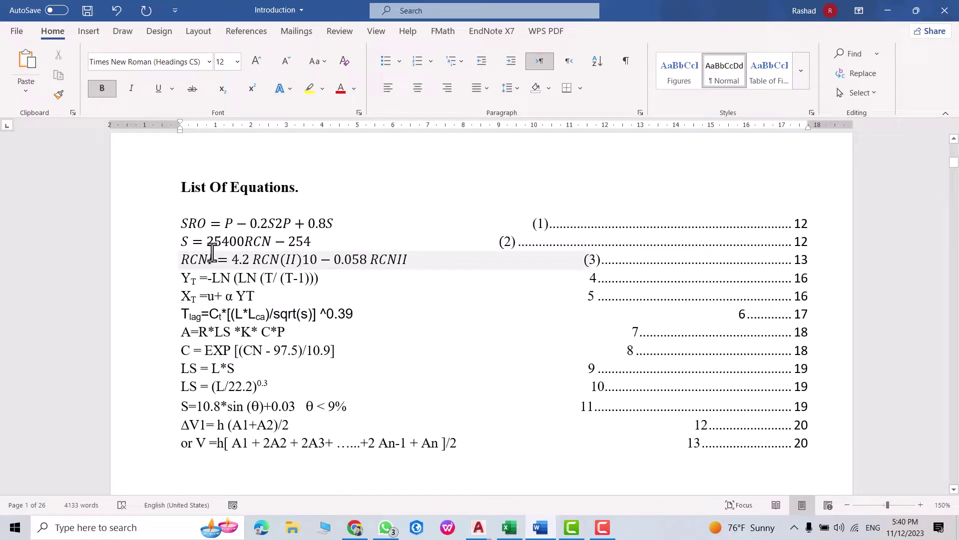
scroll(377, 274, down, 3)
scroll(456, 271, down, 3)
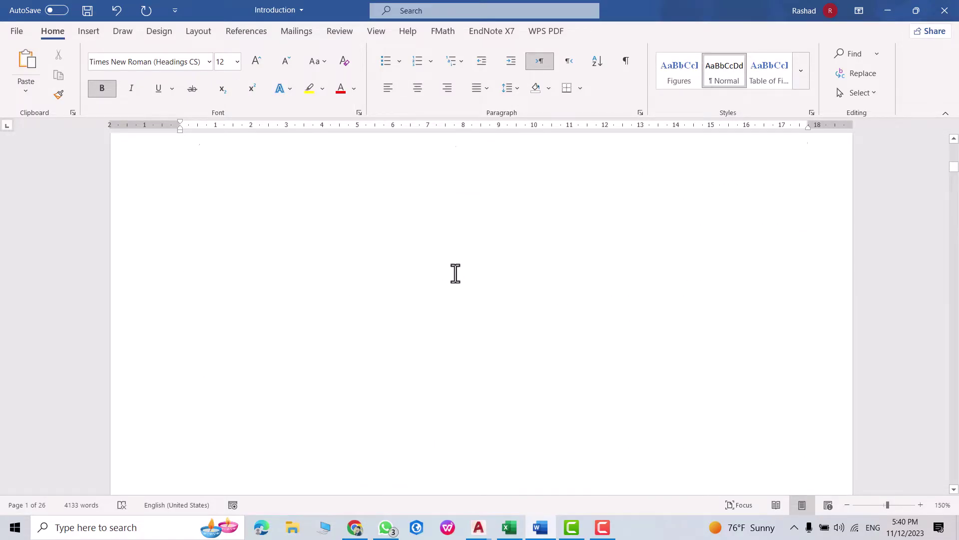
scroll(416, 285, down, 2)
scroll(218, 235, down, 1)
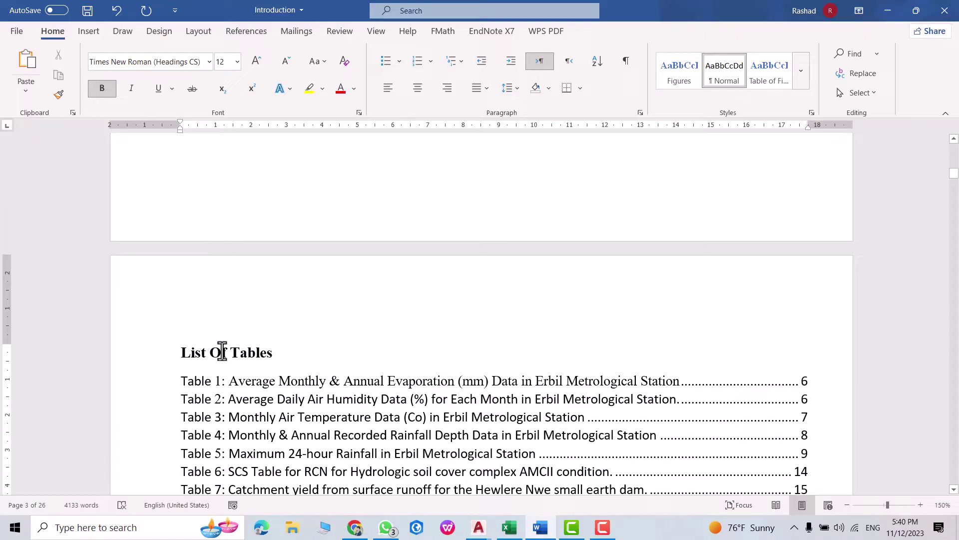
scroll(337, 326, down, 3)
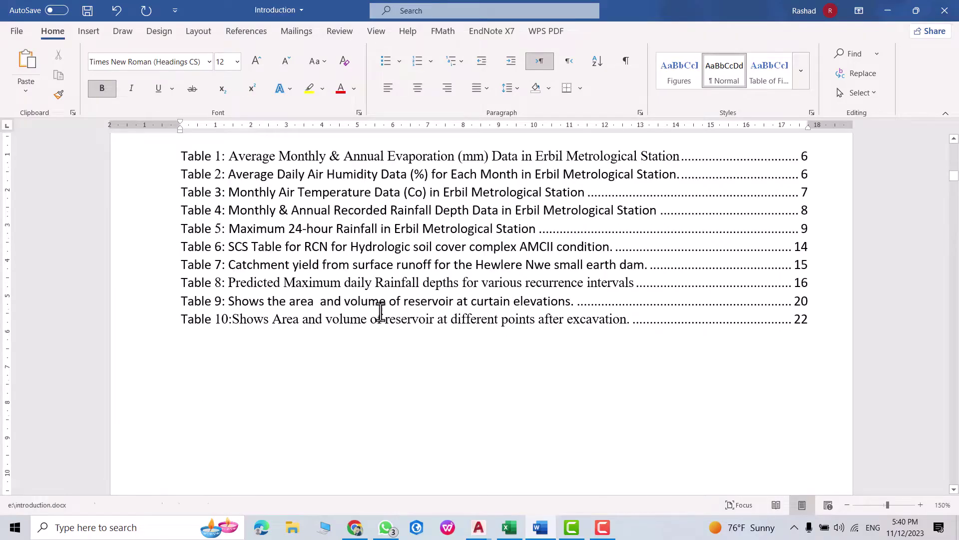
scroll(382, 317, down, 3)
scroll(381, 315, down, 3)
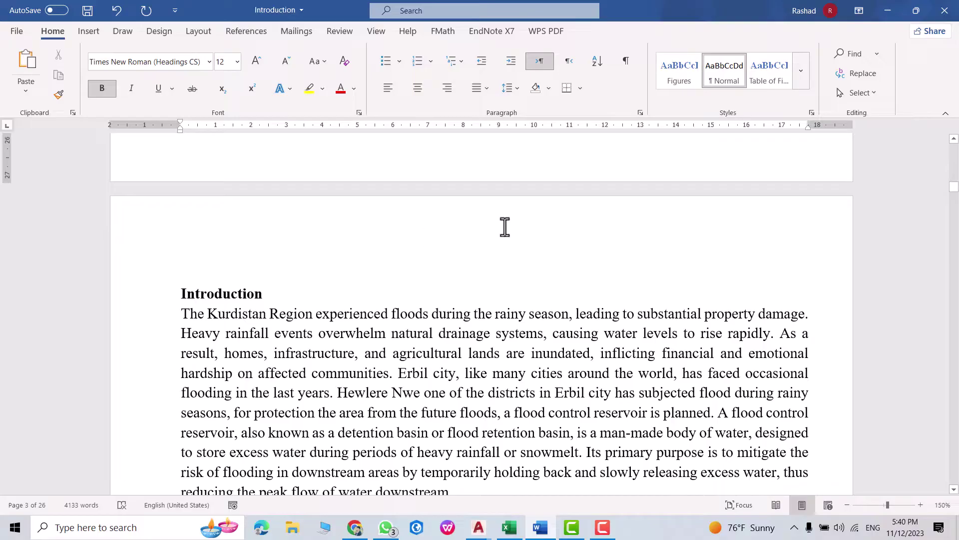
- Add a Next Page section break before 'Introduction' and confirm it with formatting marks
click(180, 294)
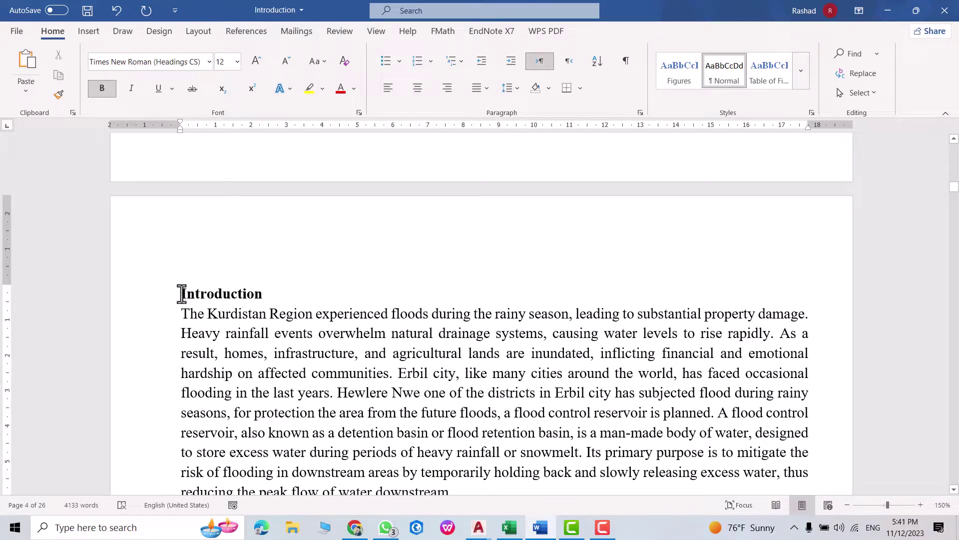
click(199, 35)
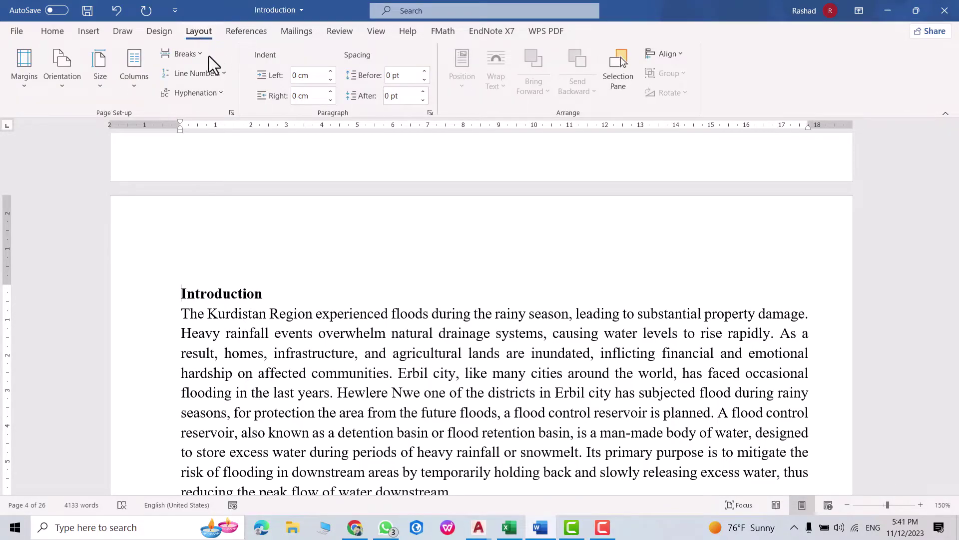
click(202, 53)
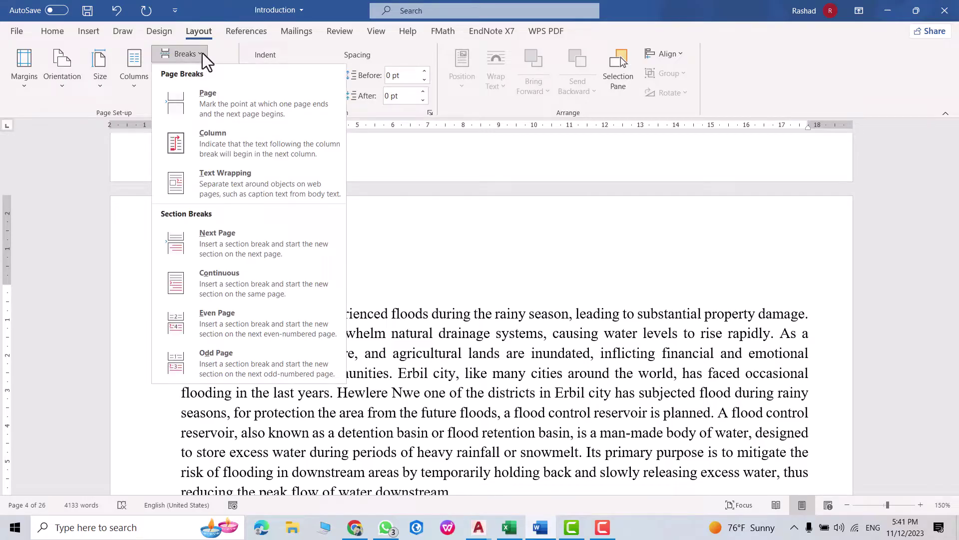
click(202, 251)
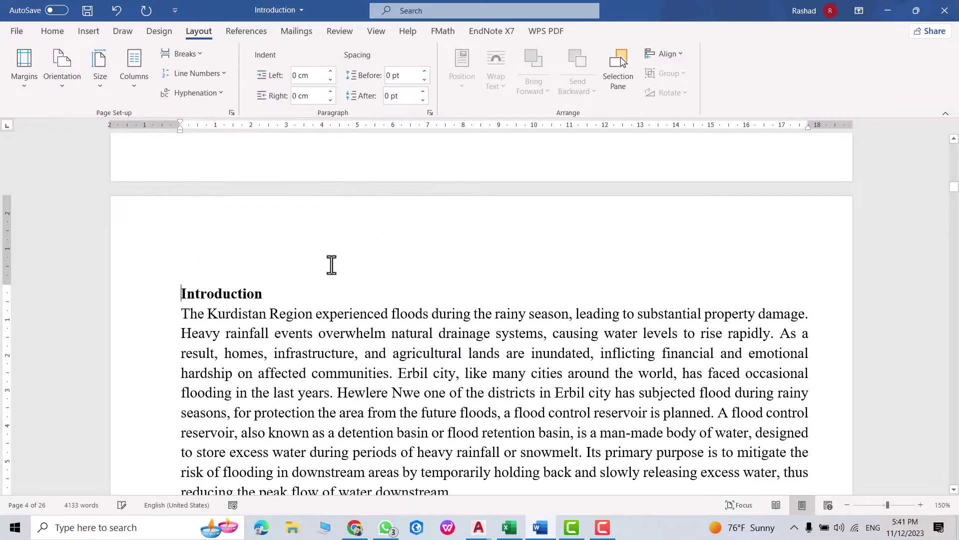
click(50, 30)
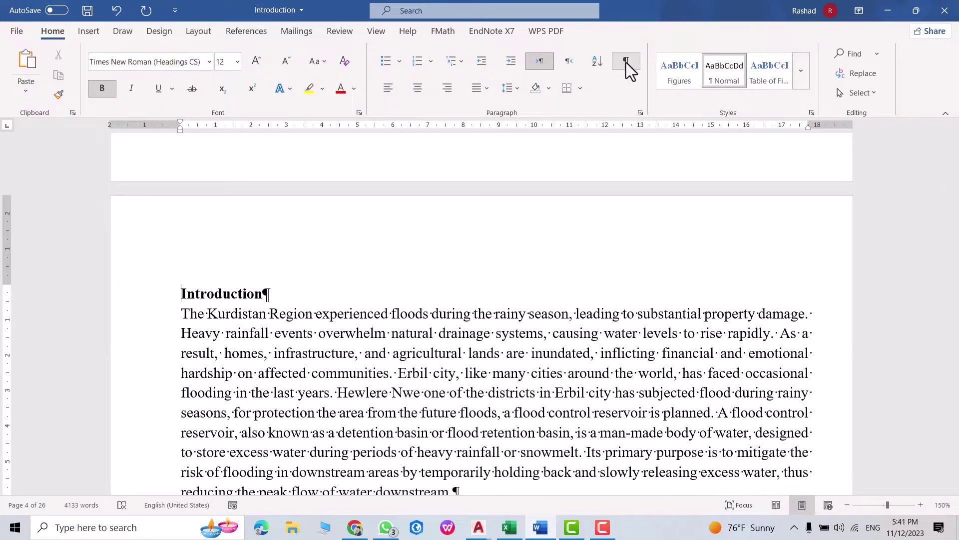
scroll(482, 214, up, 2)
scroll(469, 240, up, 1)
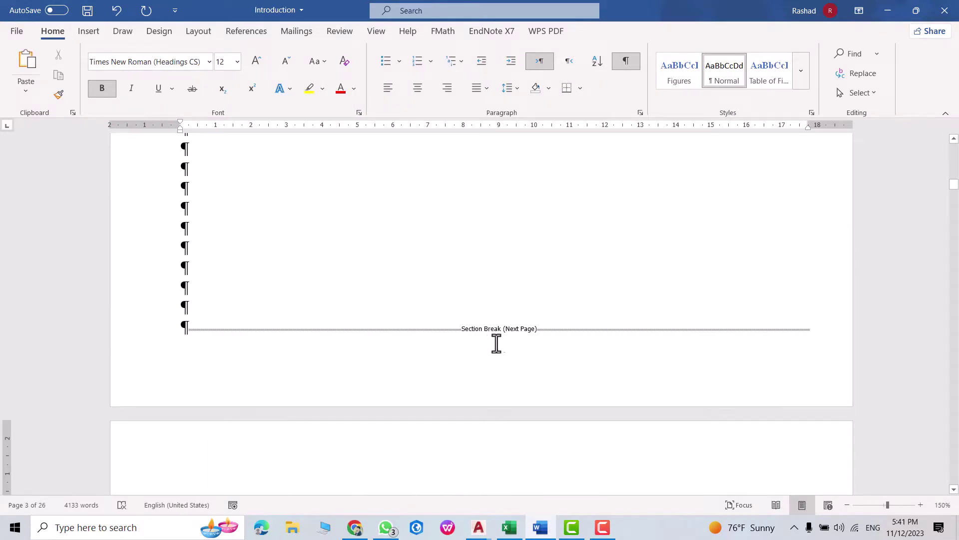
scroll(514, 320, down, 2)
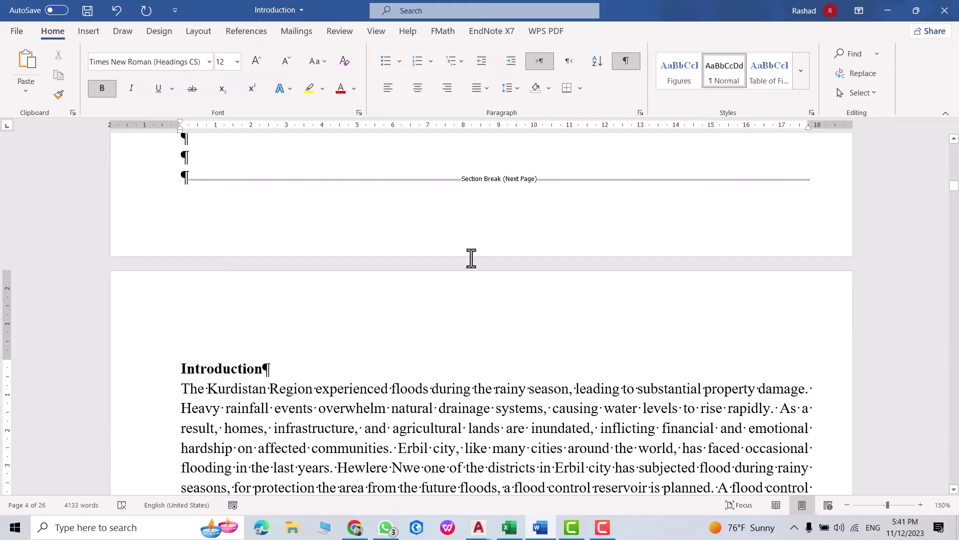
click(627, 63)
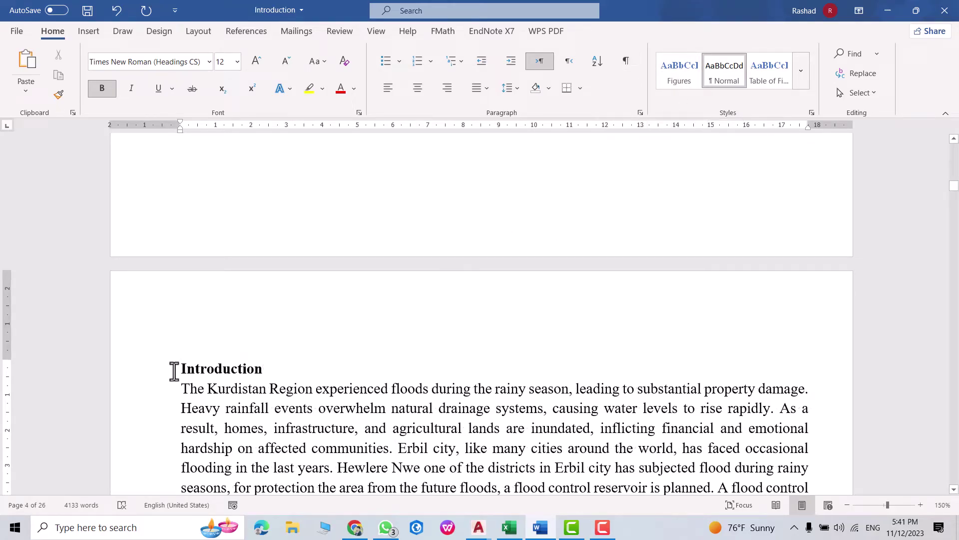
- Insert Plain Number 2 page numbers, centred at the bottom of the pages
click(191, 340)
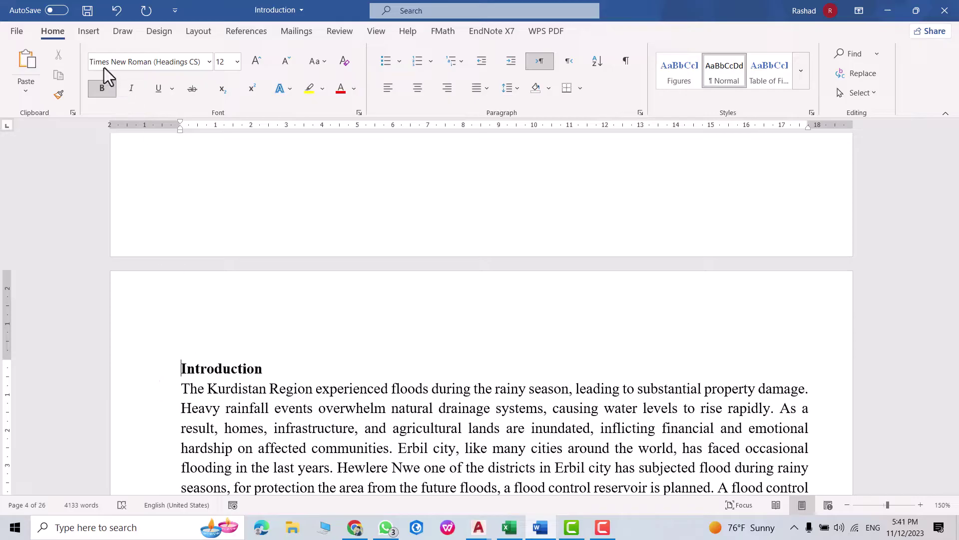
click(89, 31)
click(697, 96)
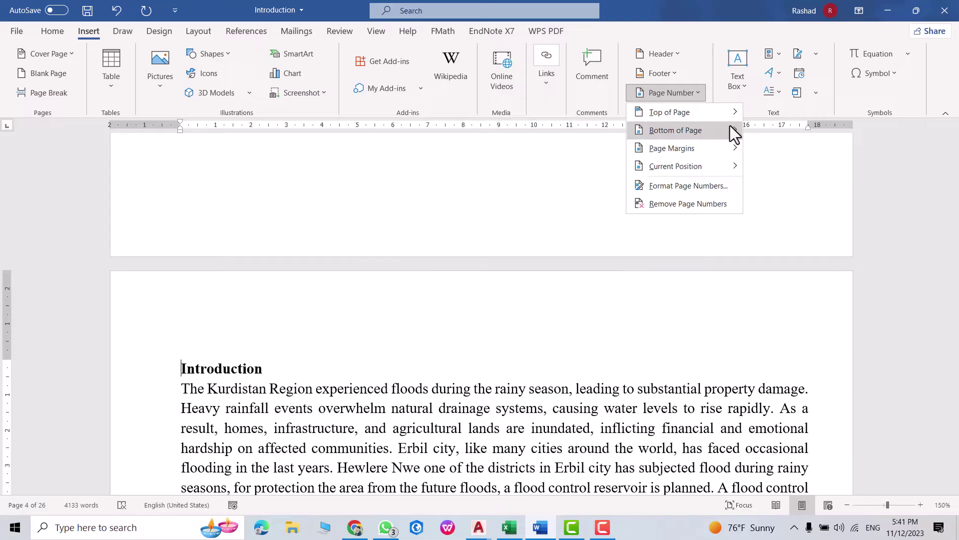
mouse_move(675, 130)
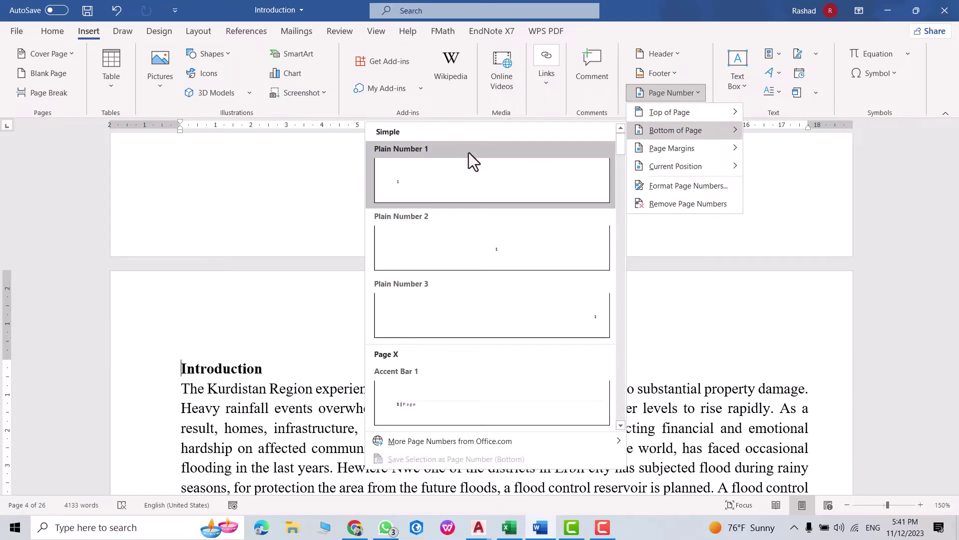
click(467, 247)
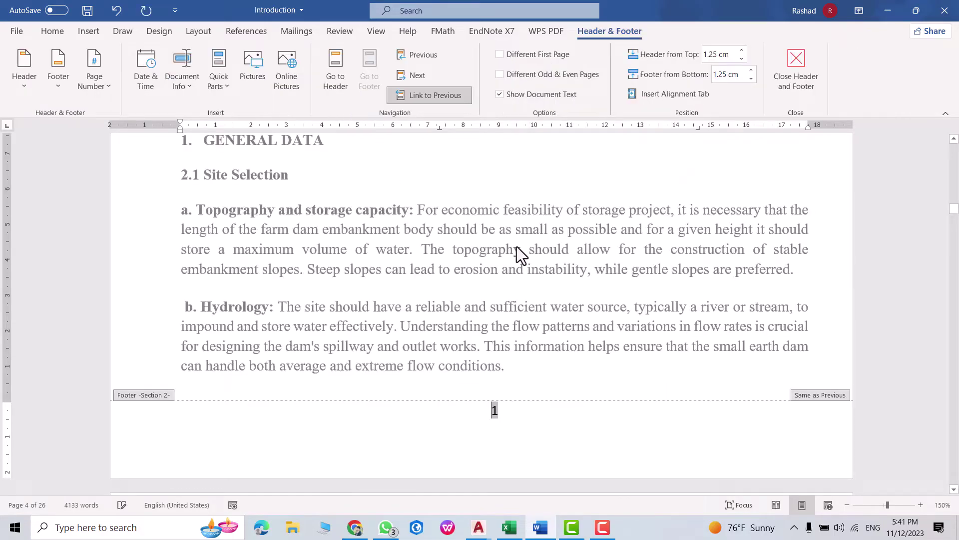
click(111, 85)
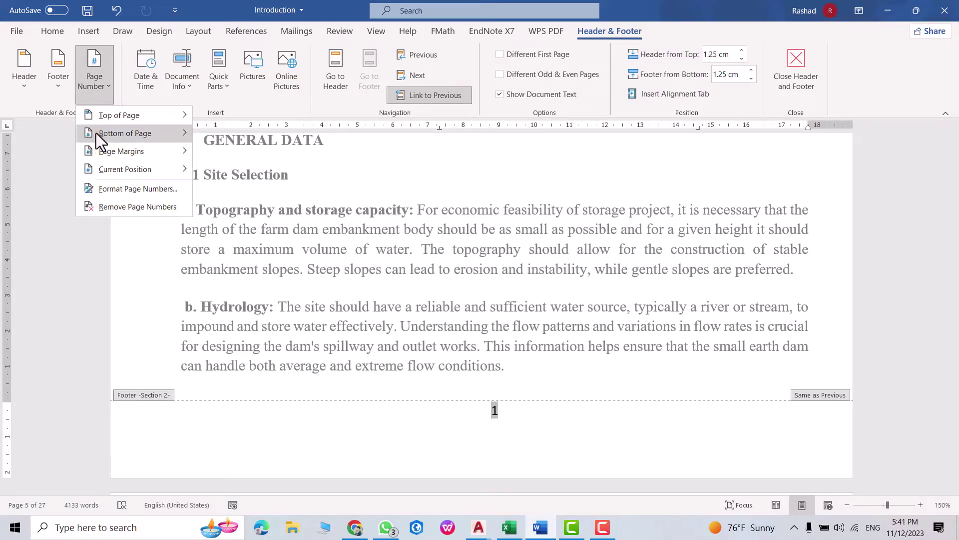
- Set Section 2 page numbers to start at 1 and turn off Link to Previous
click(122, 187)
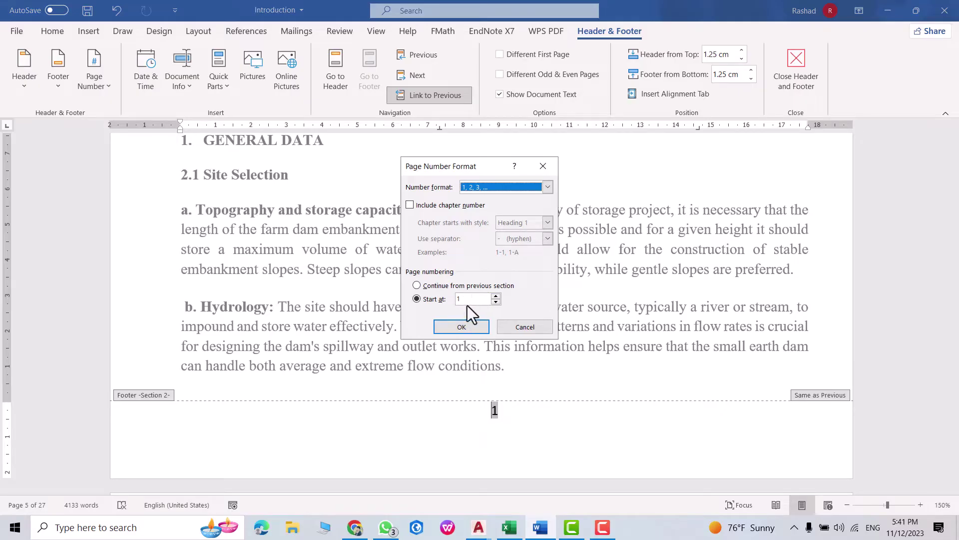
click(469, 327)
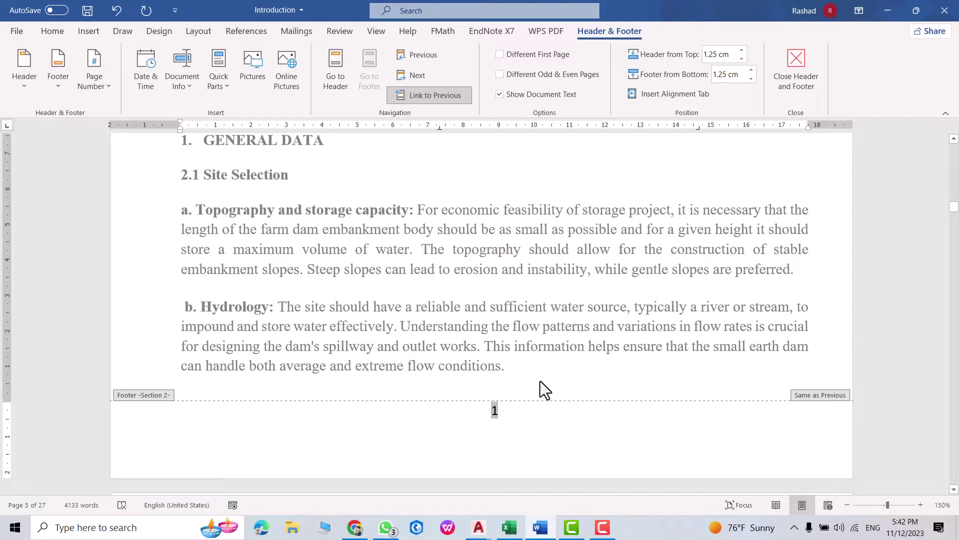
click(419, 96)
scroll(495, 247, down, 5)
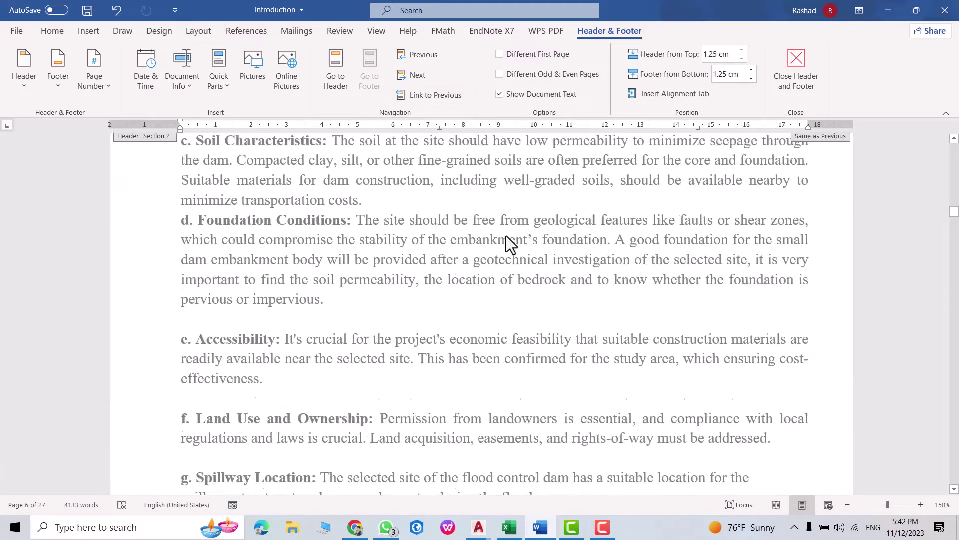
scroll(503, 247, up, 5)
scroll(515, 226, up, 5)
scroll(475, 223, up, 5)
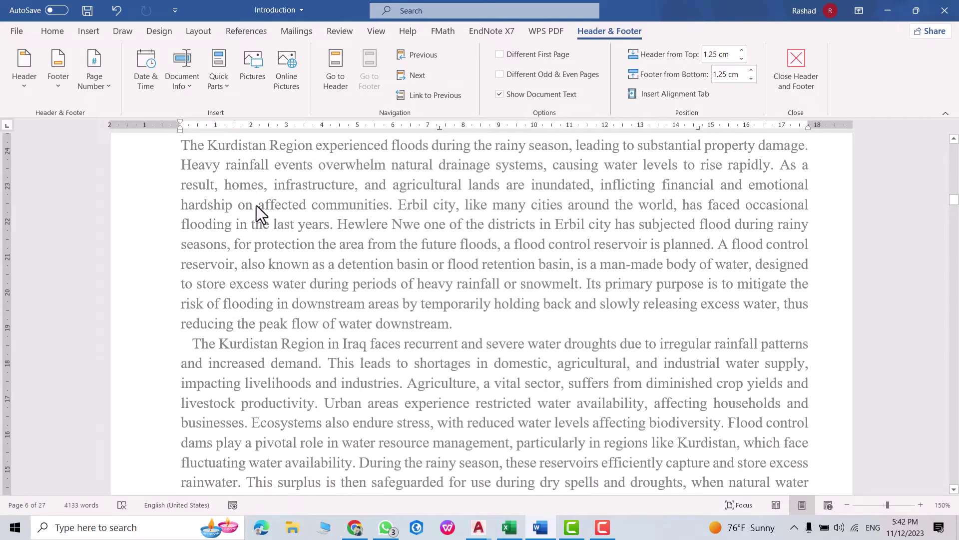
scroll(257, 214, up, 5)
scroll(222, 337, down, 5)
scroll(438, 319, down, 5)
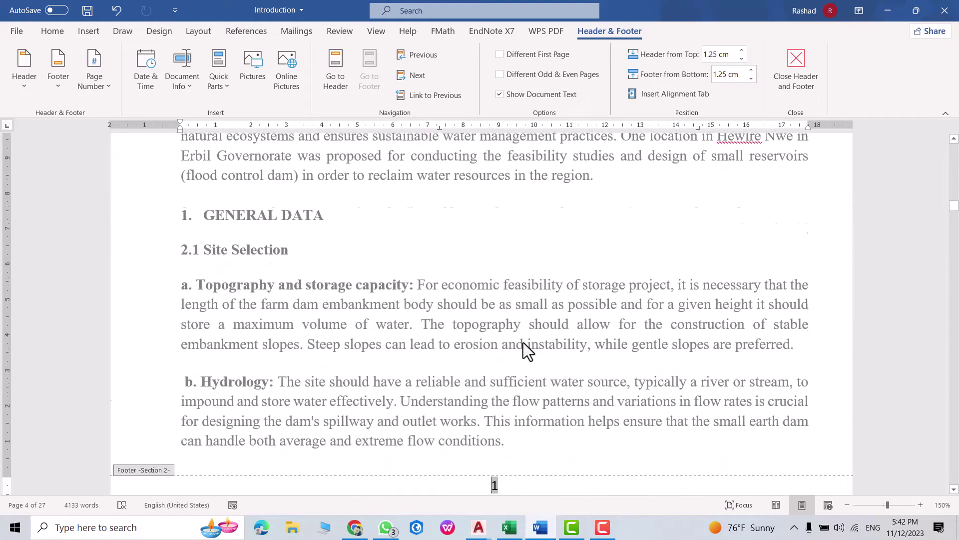
scroll(524, 343, down, 3)
scroll(521, 337, down, 5)
scroll(523, 334, down, 5)
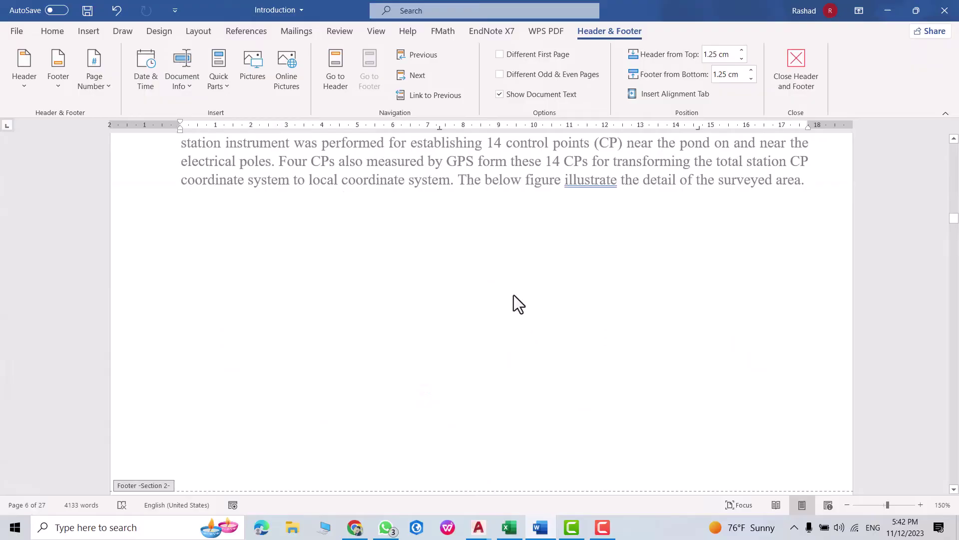
scroll(514, 304, down, 5)
scroll(506, 293, down, 3)
scroll(492, 304, down, 5)
scroll(498, 308, down, 5)
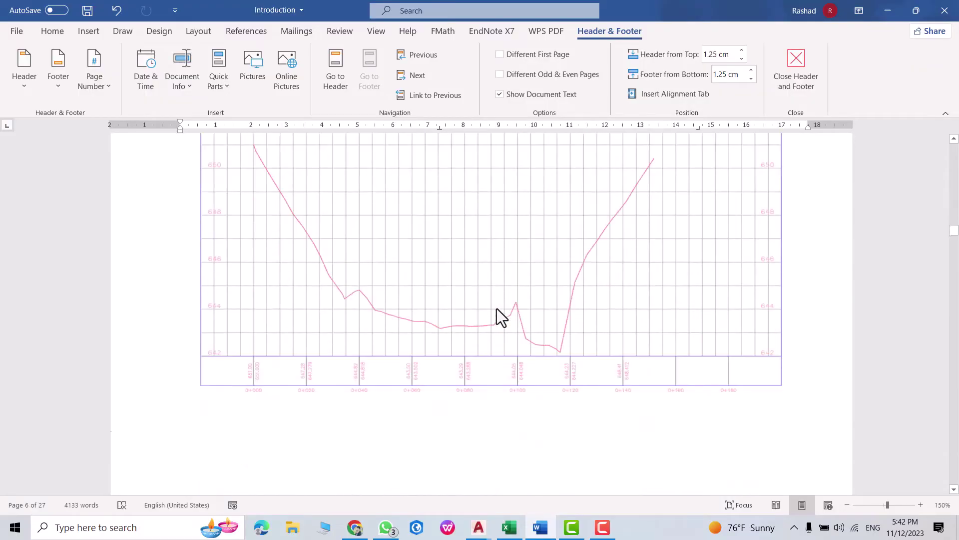
scroll(497, 308, down, 3)
scroll(497, 309, up, 5)
scroll(498, 296, up, 5)
scroll(497, 294, up, 5)
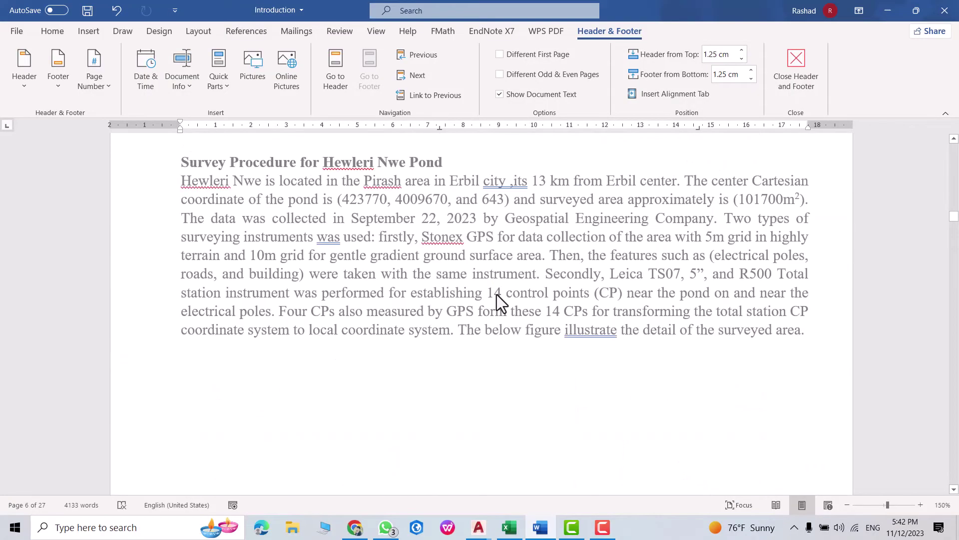
scroll(497, 295, up, 5)
scroll(497, 295, up, 5)
scroll(497, 295, up, 3)
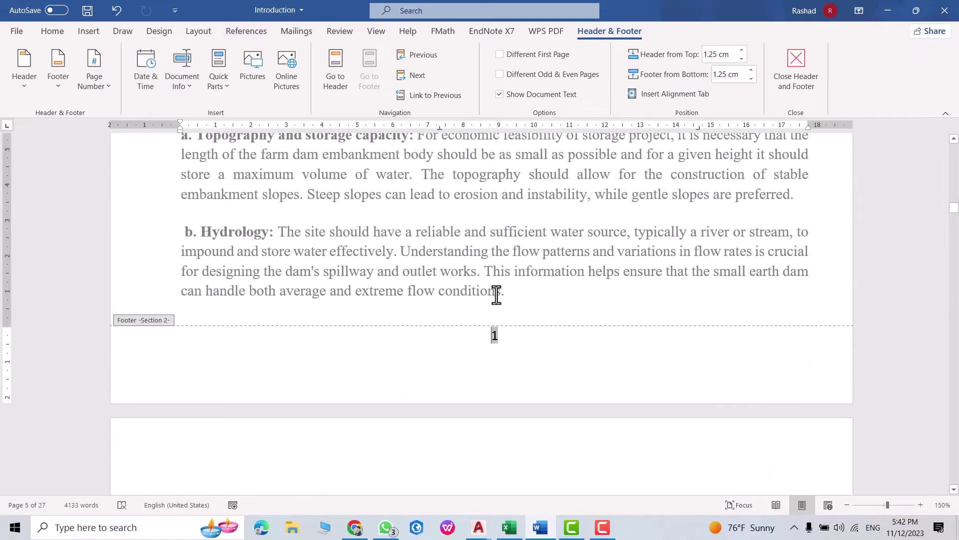
scroll(497, 295, up, 3)
scroll(497, 295, up, 5)
scroll(497, 294, up, 5)
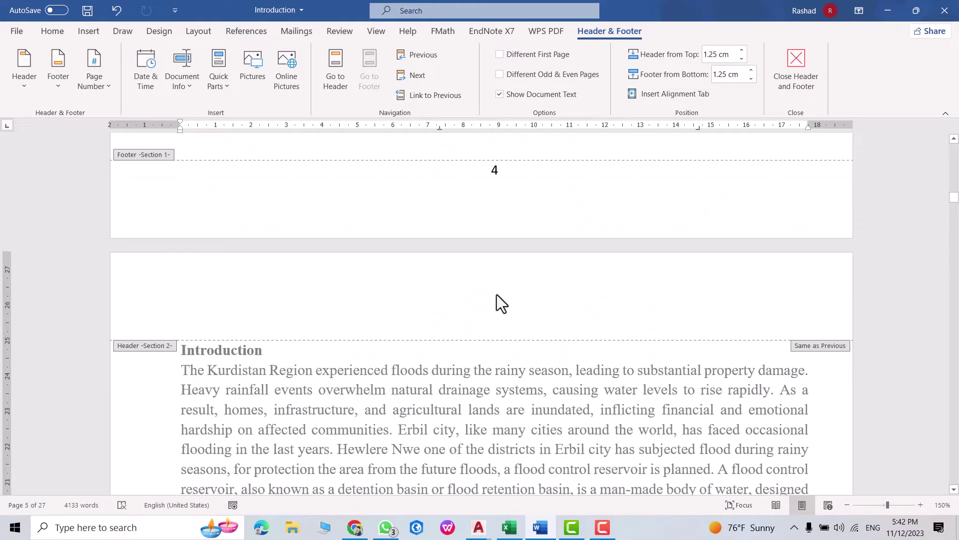
scroll(497, 295, up, 1)
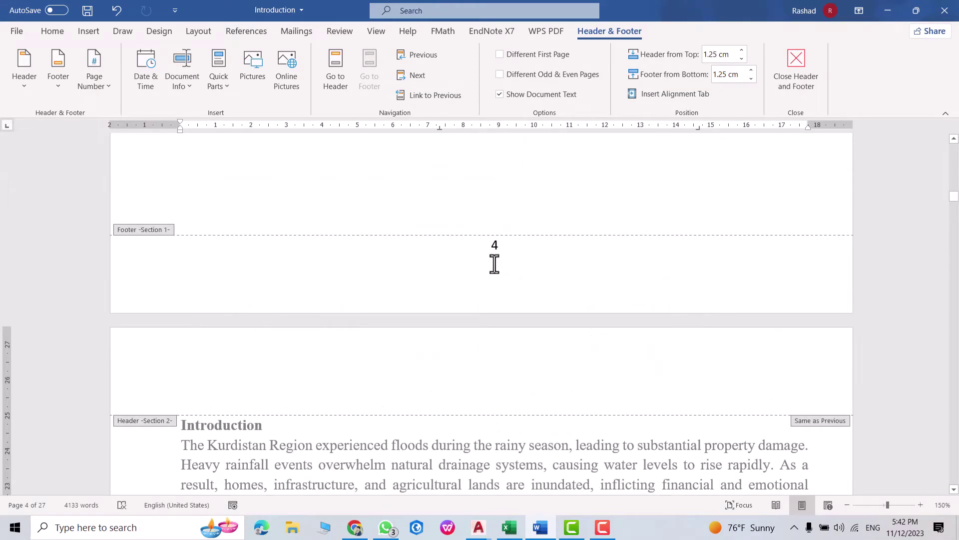
- Remove page number 4 from the Section 1 front-matter footer
click(498, 251)
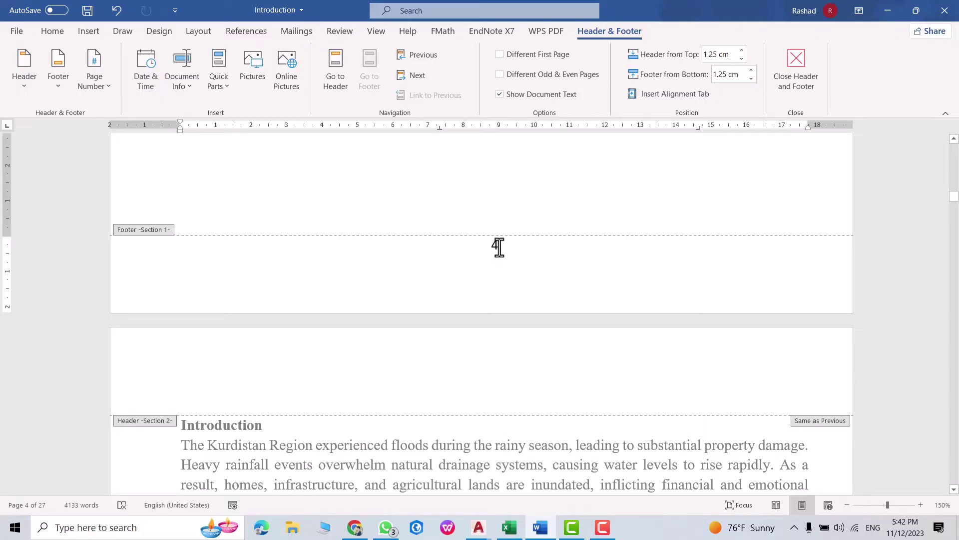
double_click(497, 246)
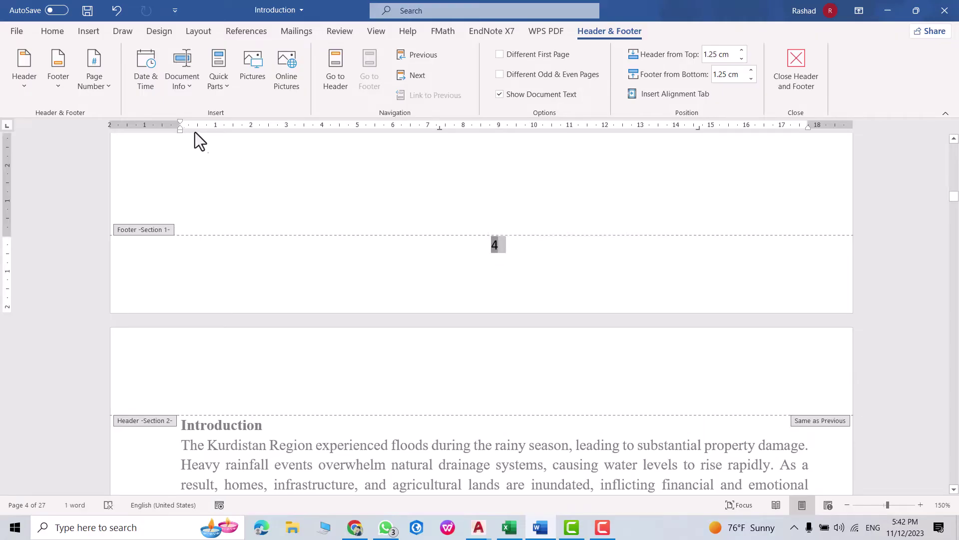
click(99, 84)
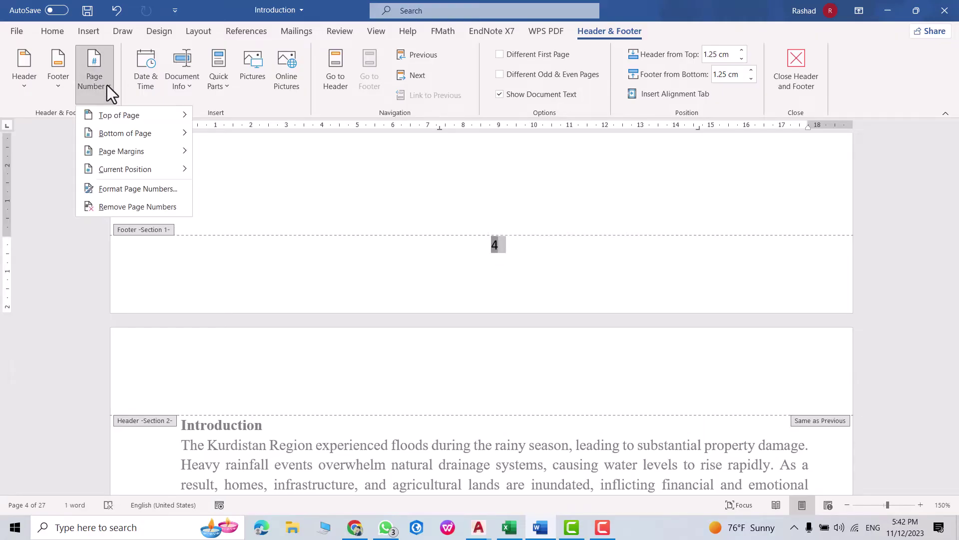
click(120, 206)
scroll(477, 270, up, 2)
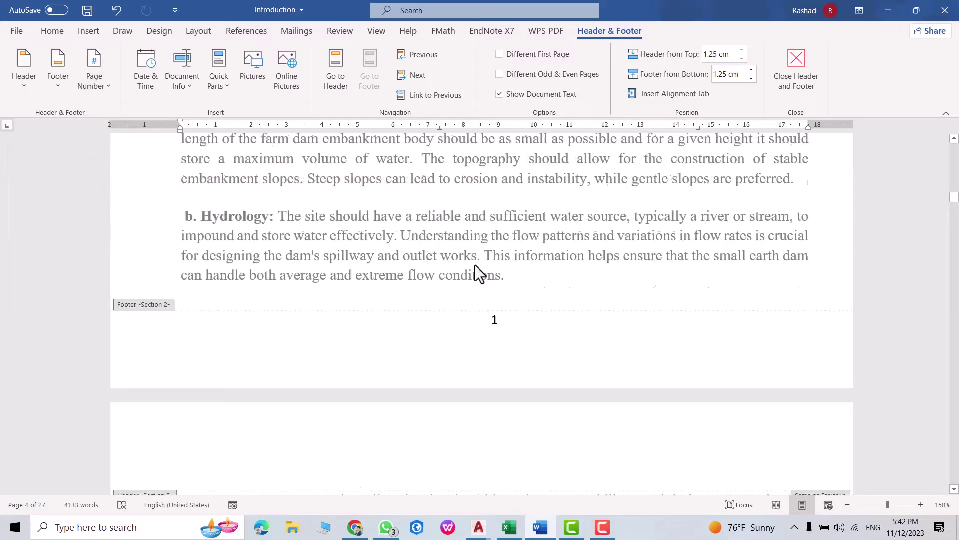
scroll(475, 265, up, 3)
scroll(490, 261, up, 3)
scroll(495, 259, up, 3)
scroll(540, 270, up, 3)
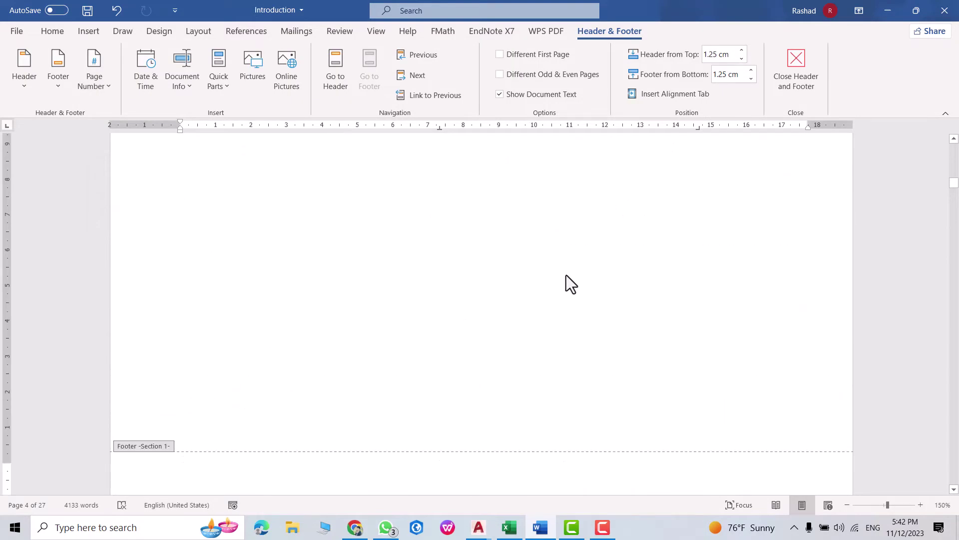
scroll(539, 284, up, 5)
scroll(481, 259, up, 3)
scroll(503, 265, up, 3)
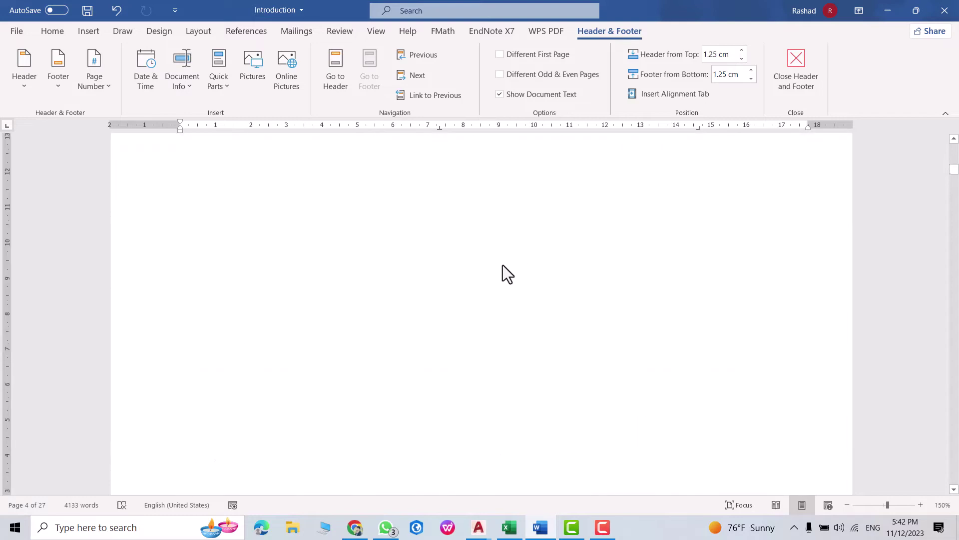
scroll(483, 266, up, 2)
scroll(529, 270, up, 3)
scroll(528, 273, up, 3)
scroll(528, 266, up, 2)
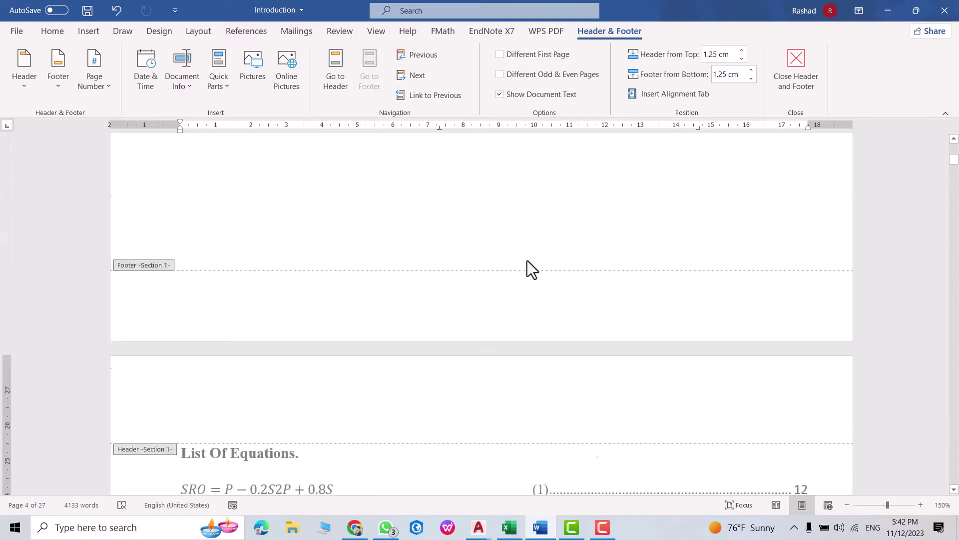
scroll(510, 266, up, 3)
scroll(472, 270, up, 3)
scroll(442, 274, down, 3)
scroll(436, 268, down, 3)
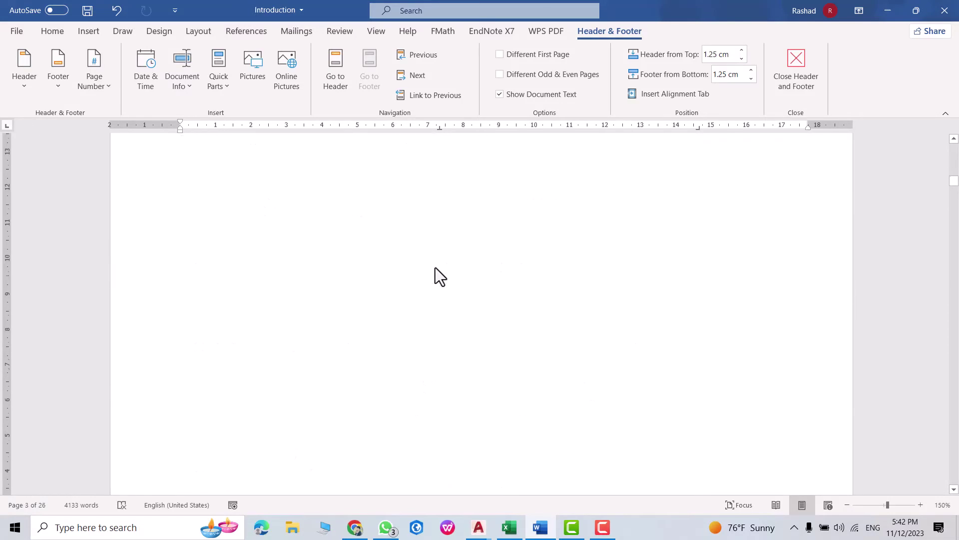
scroll(436, 268, down, 5)
scroll(460, 240, down, 2)
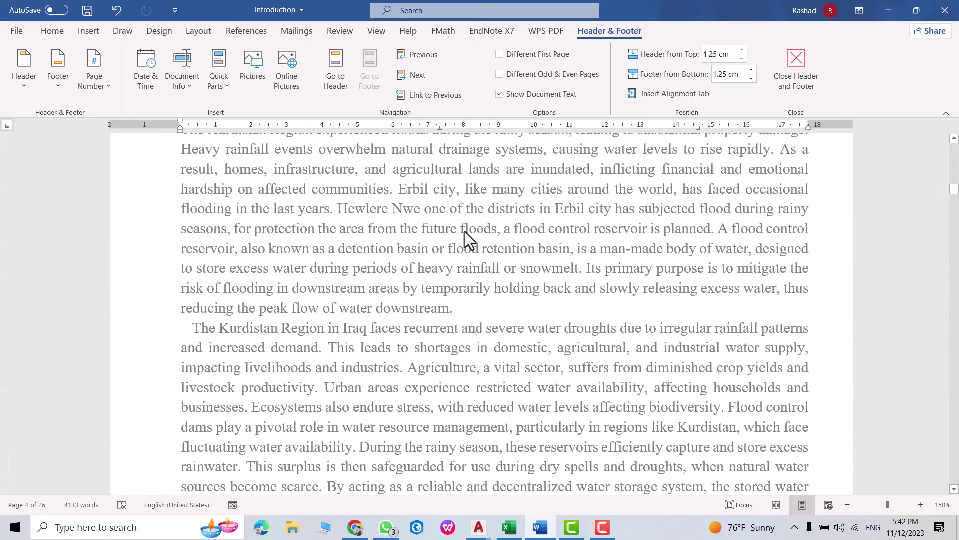
scroll(464, 231, down, 3)
scroll(438, 236, up, 4)
scroll(396, 278, down, 5)
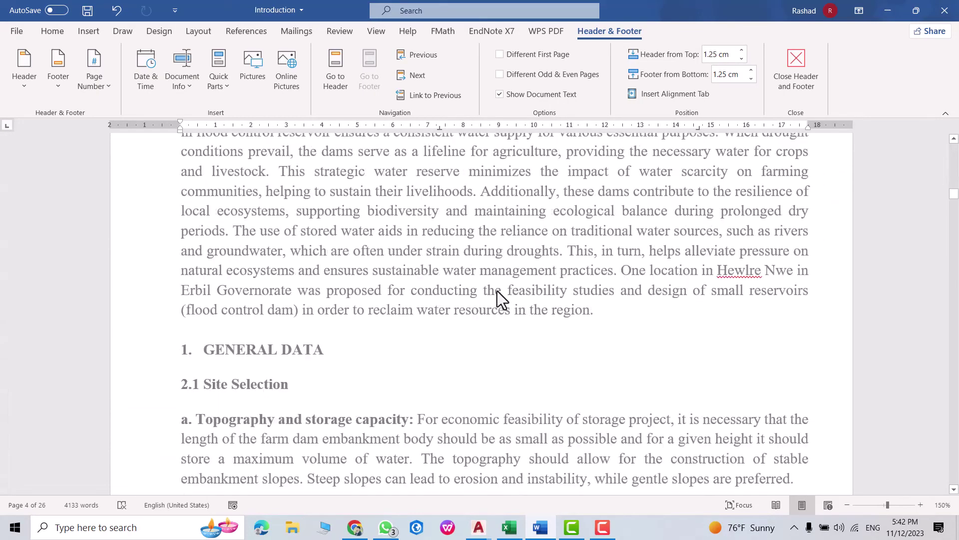
scroll(497, 299, down, 1)
scroll(525, 326, down, 5)
scroll(506, 271, down, 5)
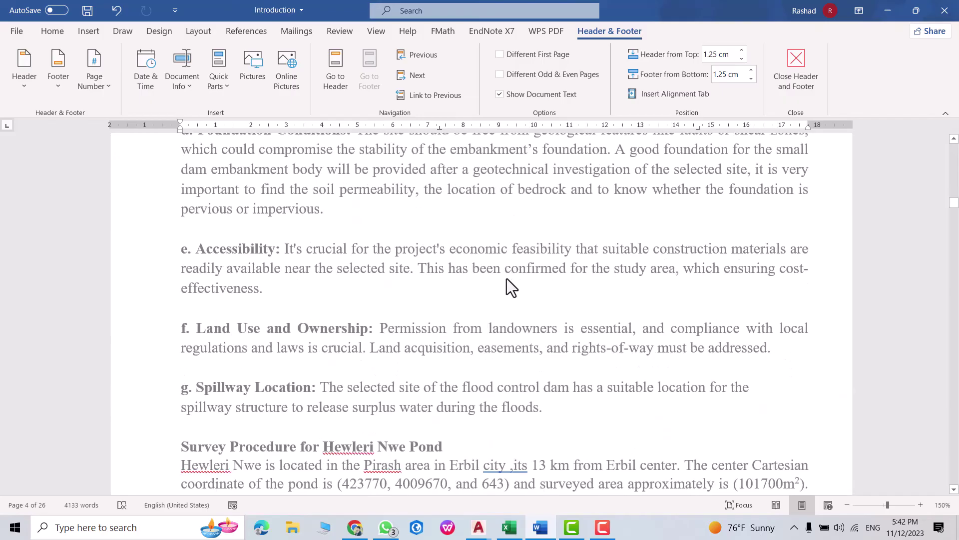
scroll(506, 279, down, 3)
scroll(507, 282, down, 4)
scroll(508, 289, down, 3)
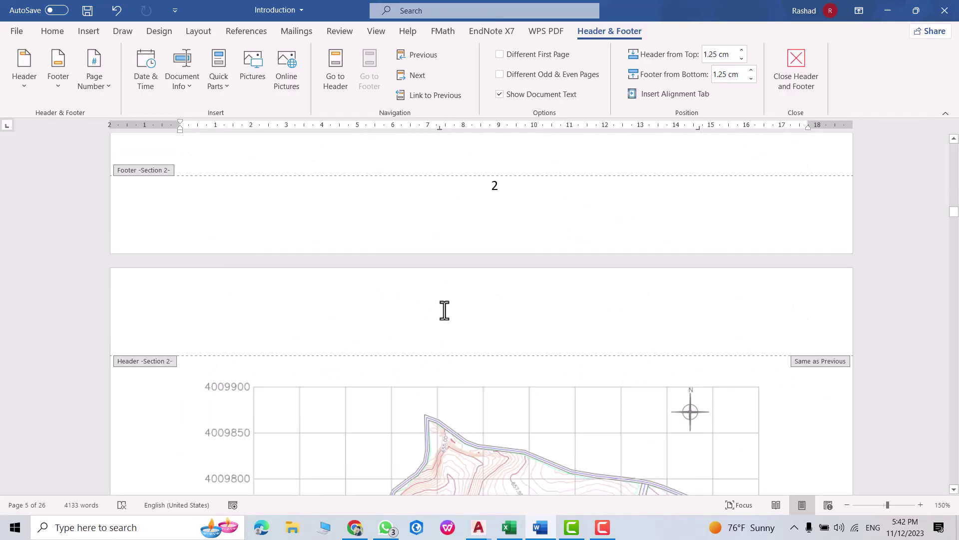
scroll(389, 232, up, 2)
- Close the header and footer to return to the report body
key(Escape)
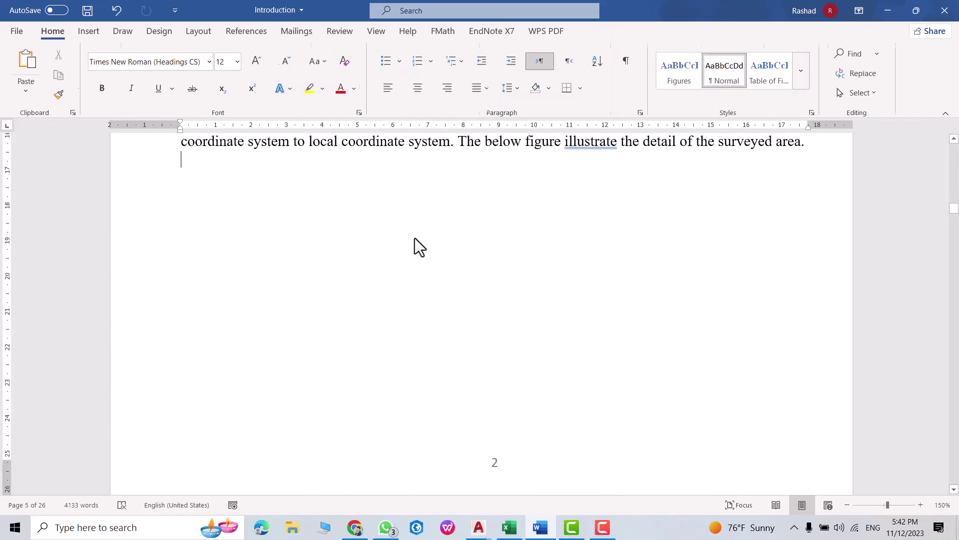
scroll(417, 247, up, 5)
scroll(332, 221, up, 5)
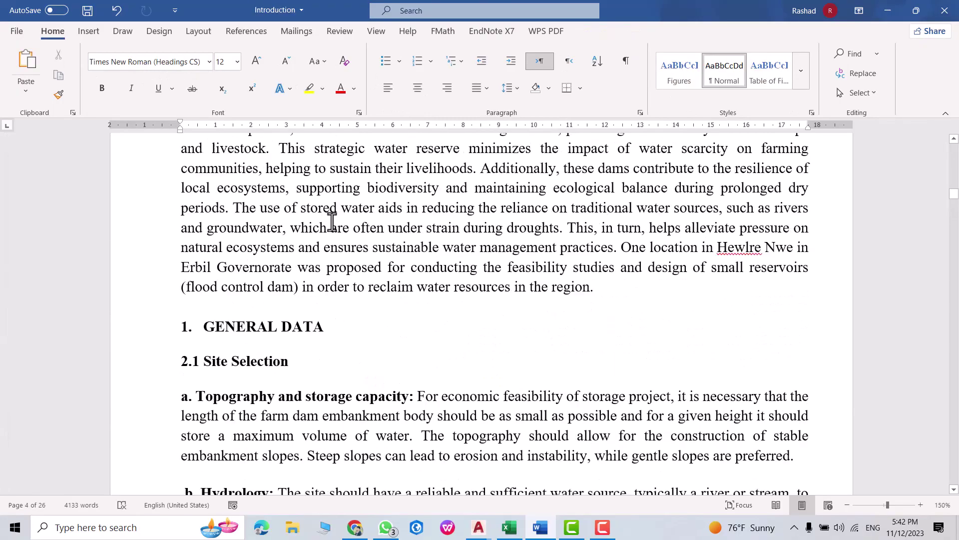